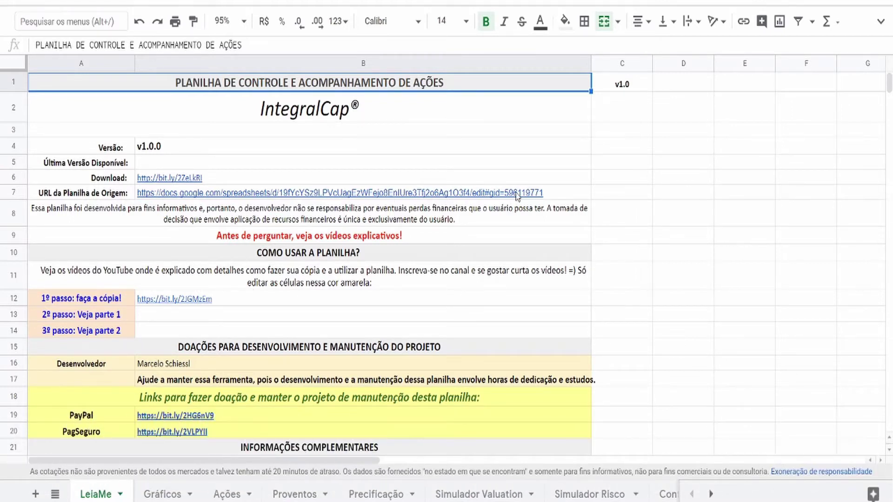
- Review the Configuração sheet, including the TD Selic 2025 note and the asset list under Faixa de Alocação de Ativos
mouse_move(529, 197)
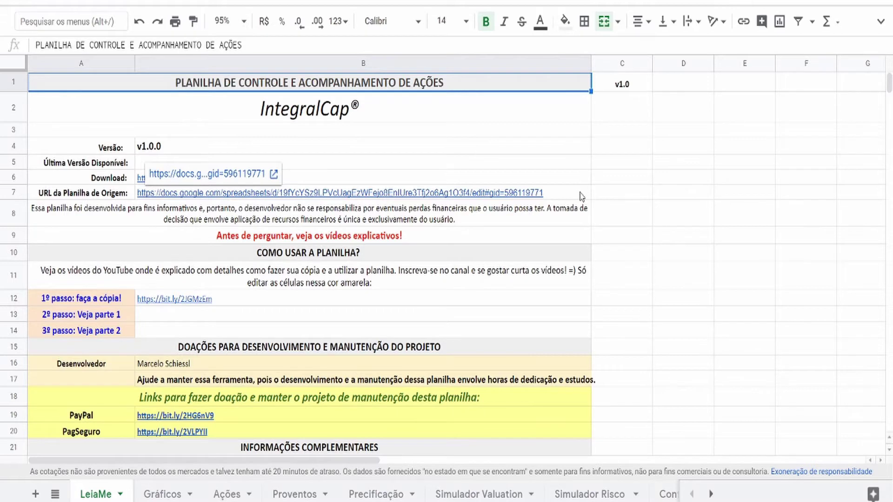
left_click(665, 496)
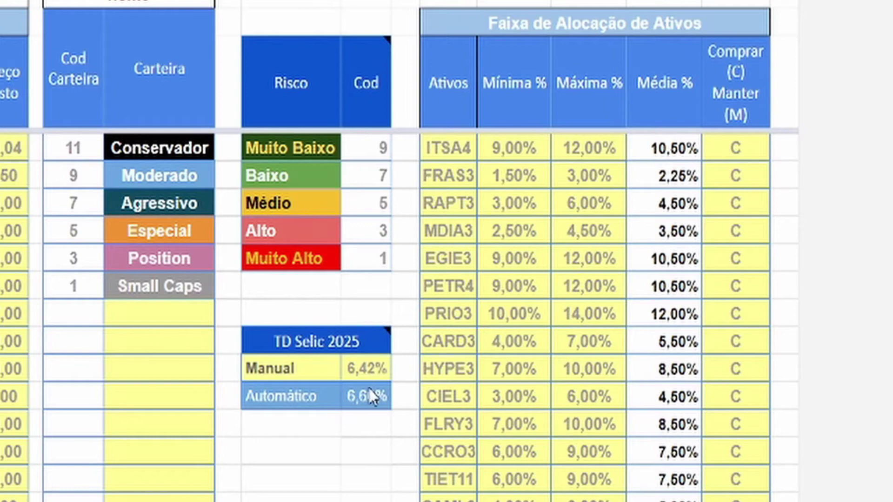
mouse_move(309, 349)
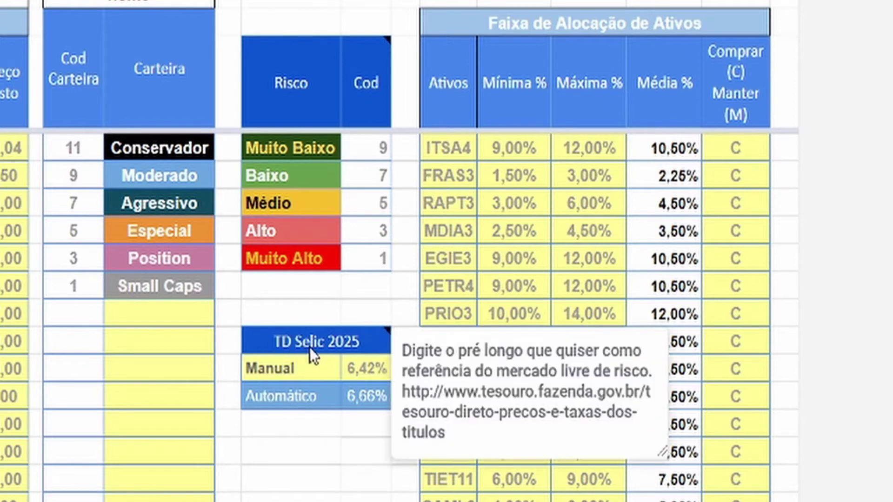
left_click(305, 429)
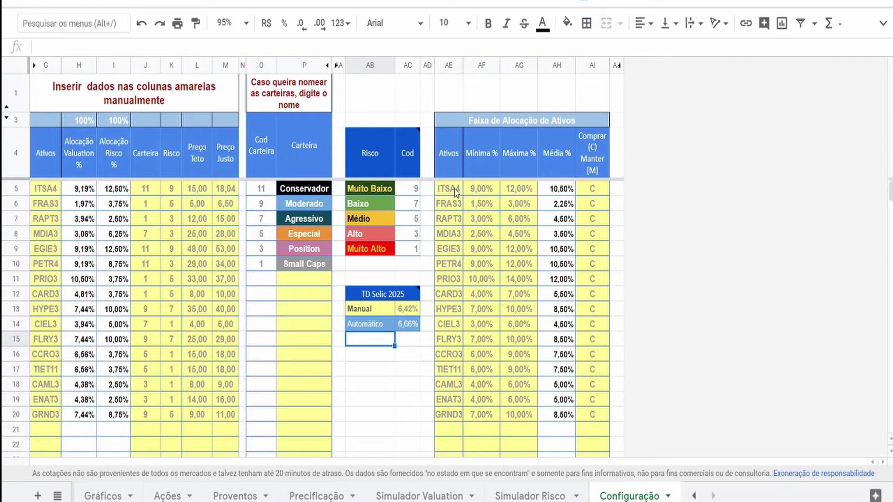
left_click(449, 309)
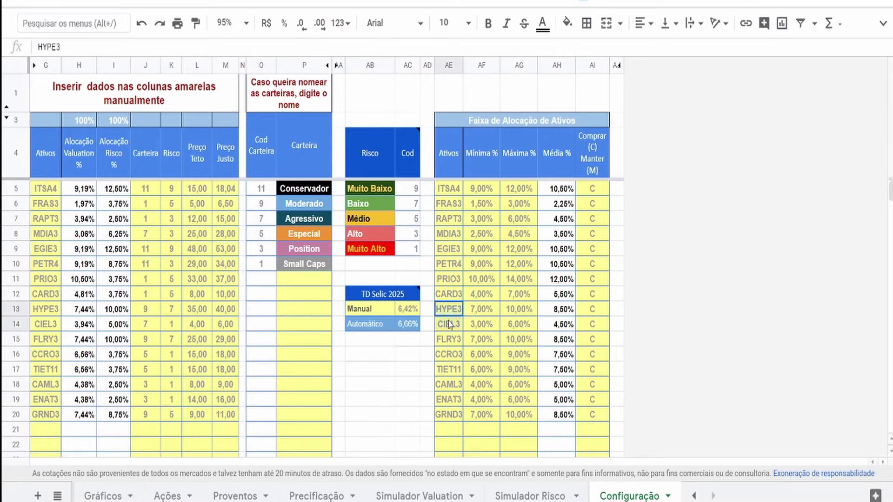
left_click(448, 324)
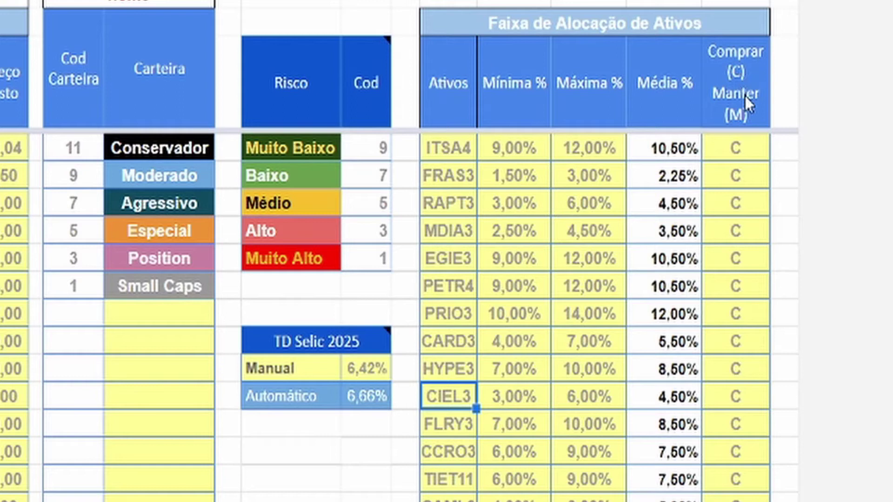
- Mark MDIA3 as M (Manter) in the Comprar/Manter column of the asset allocation range table
left_click(747, 150)
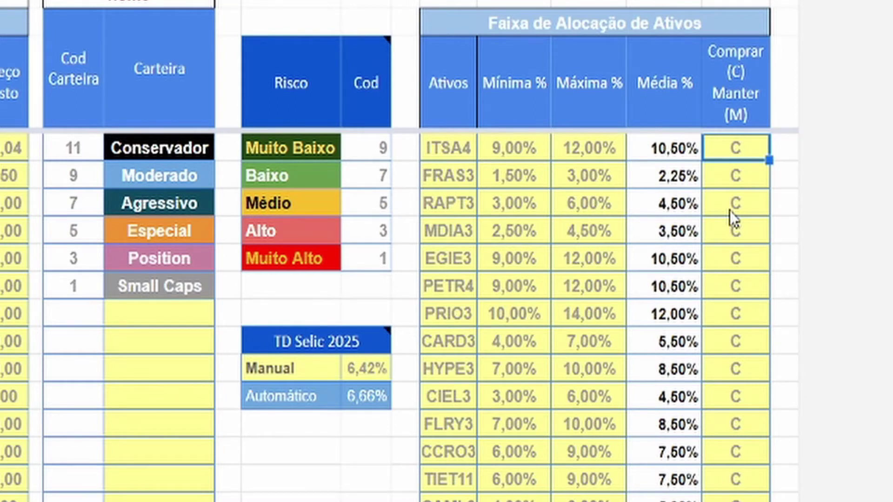
key("Down")
key("Down")
key("Down")
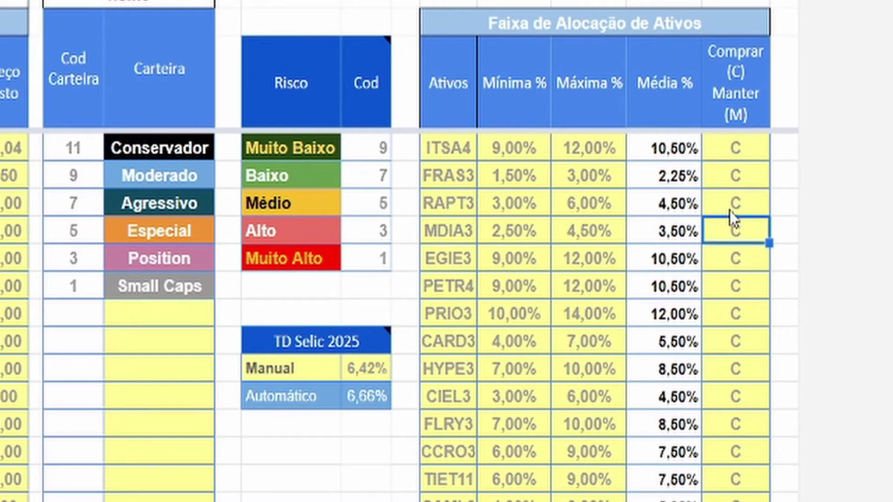
type("M")
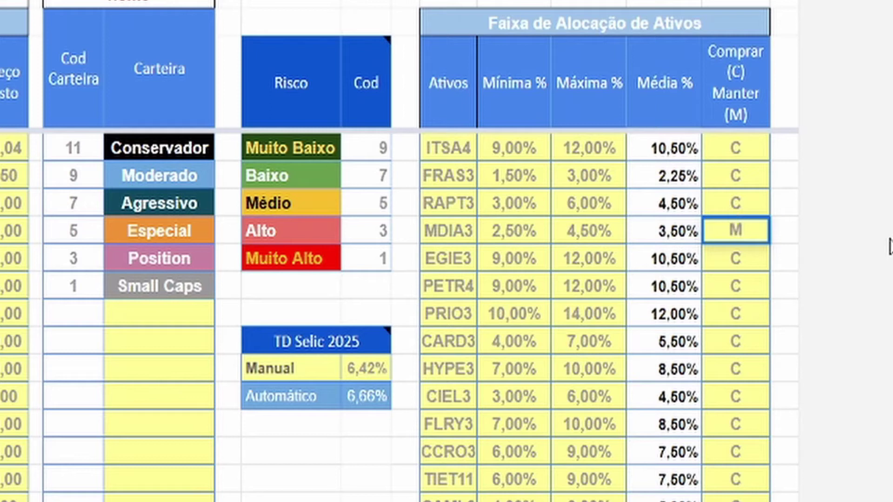
key("Return")
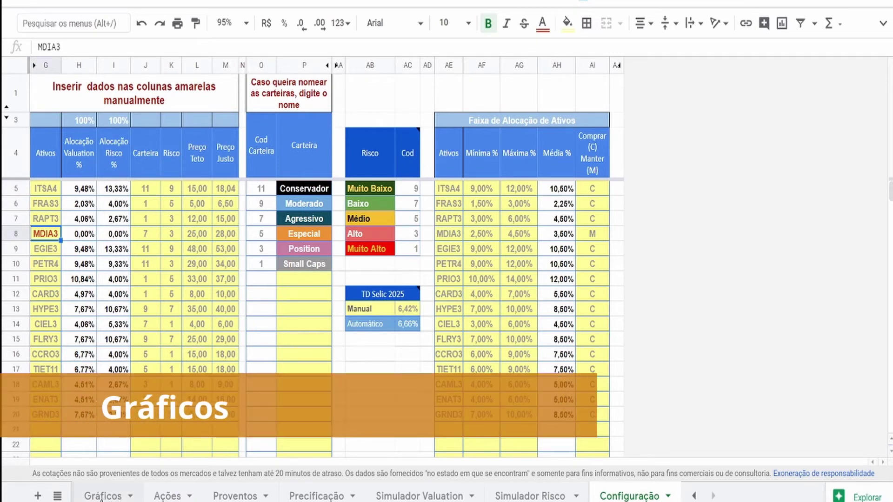
- On the Gráficos sheet, choose PETR4 as the asset shown in the return table and charts
left_click(103, 496)
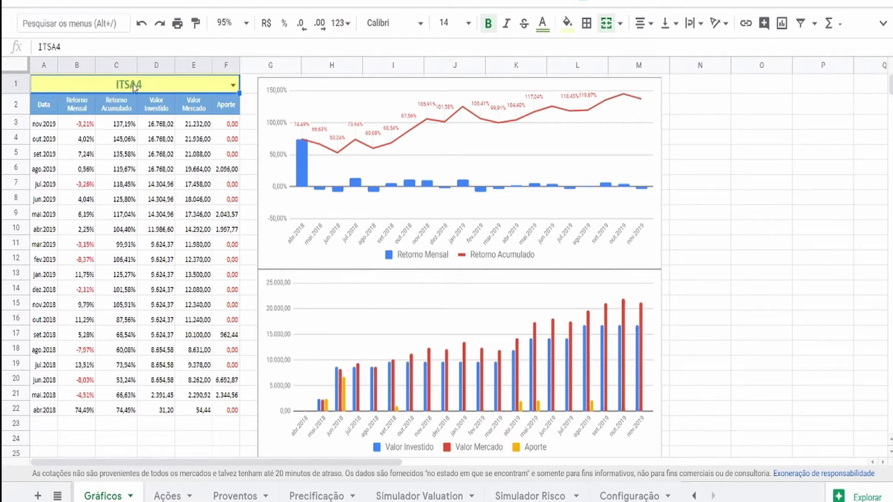
left_click(233, 86)
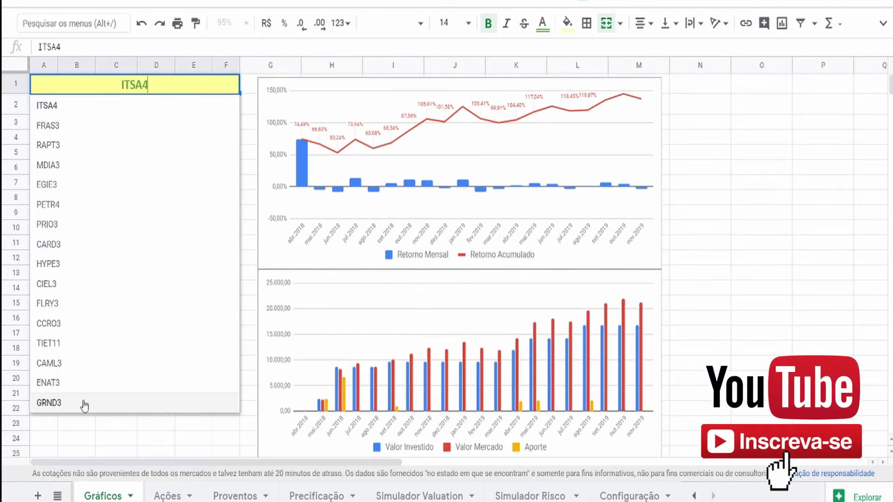
left_click(102, 442)
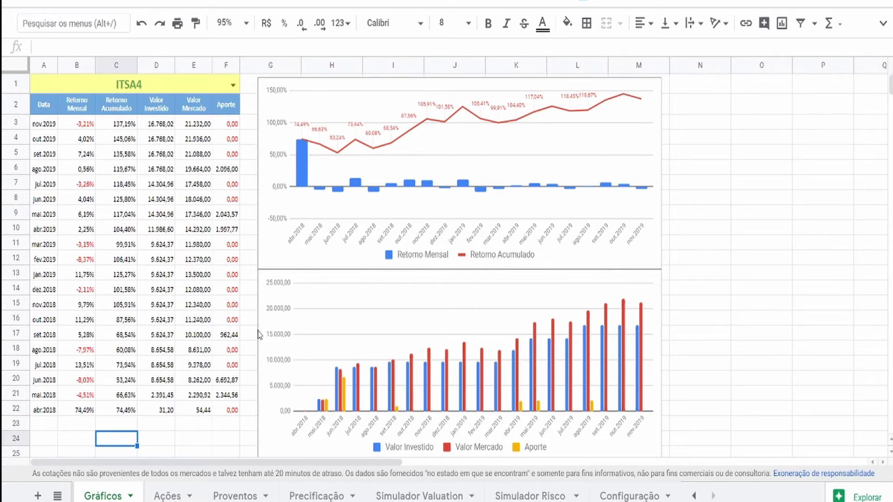
left_click(233, 86)
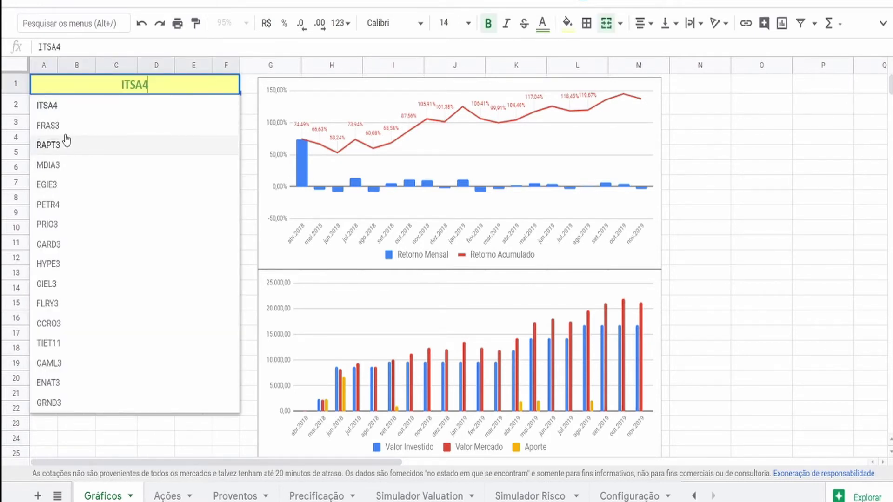
left_click(60, 205)
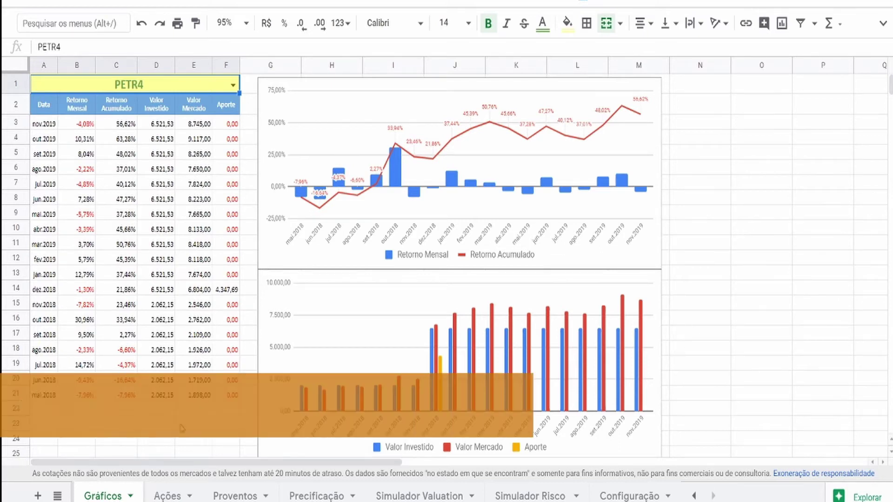
- Compare the portfolio summary on the Ações sheet with the portfolio names defined in Configuração, returning to Ações
left_click(200, 496)
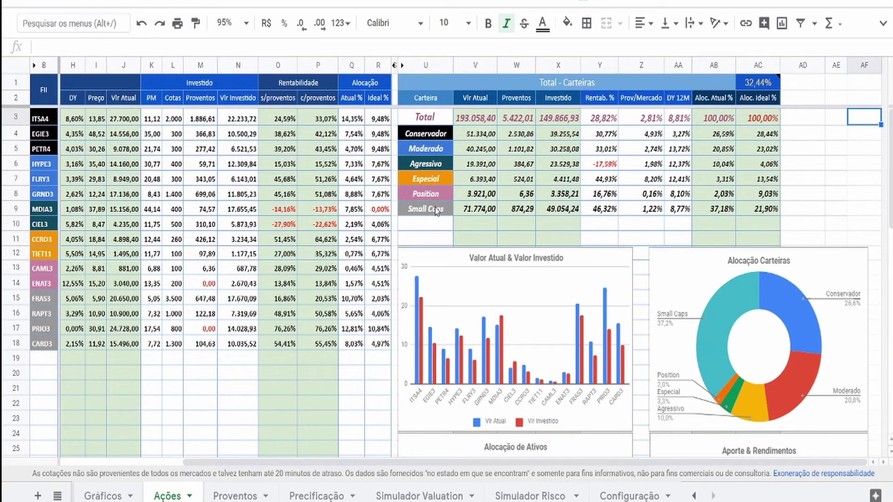
left_click(630, 496)
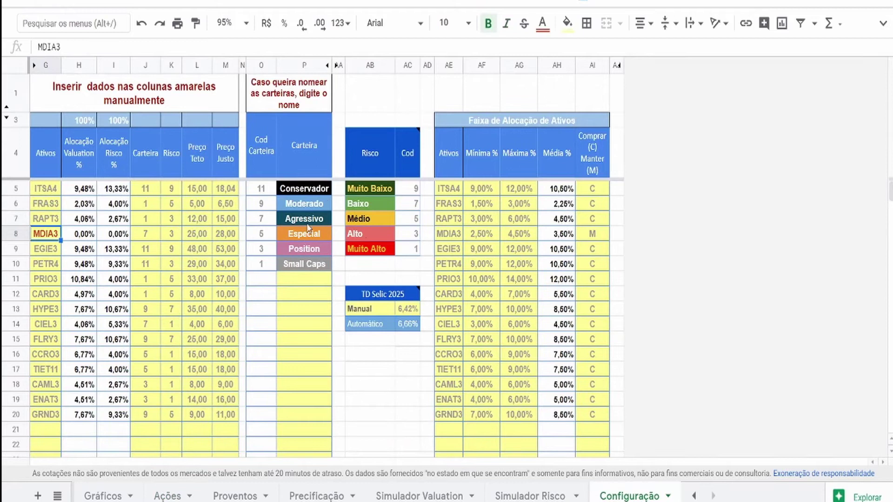
left_click(169, 495)
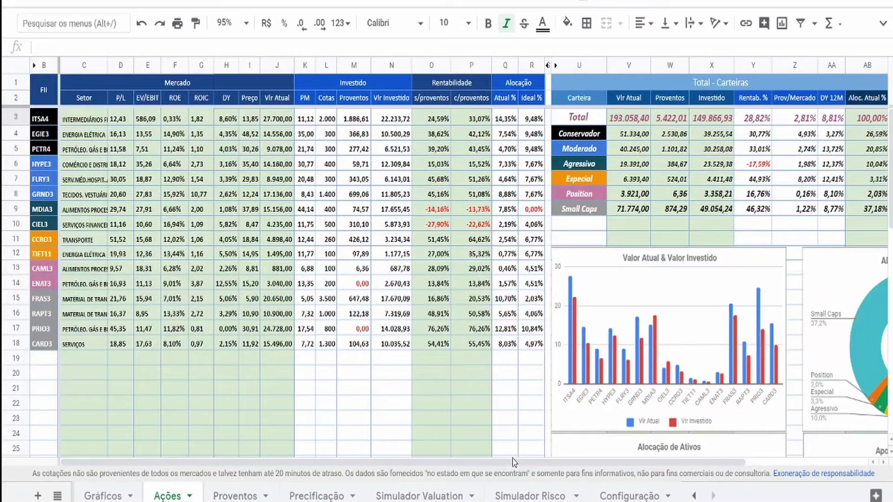
- Examine the portfolio totals and the value, allocation, sector diversification and Aporte & Rendimentos charts on the Ações sheet
left_click_drag(513, 463, 702, 476)
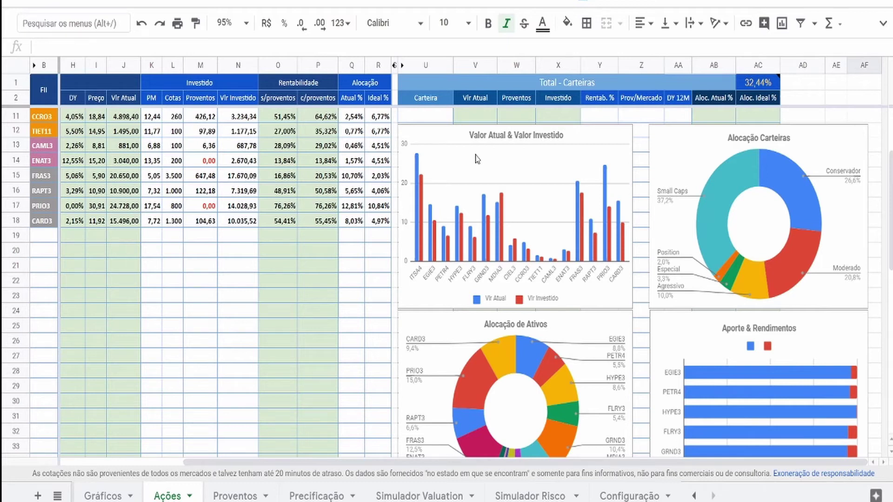
scroll(697, 178, "down", 2)
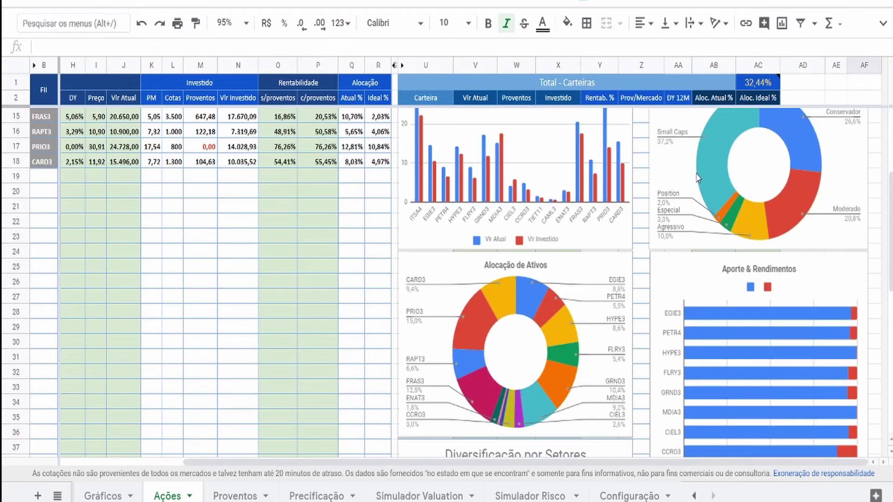
scroll(698, 178, "up", 2)
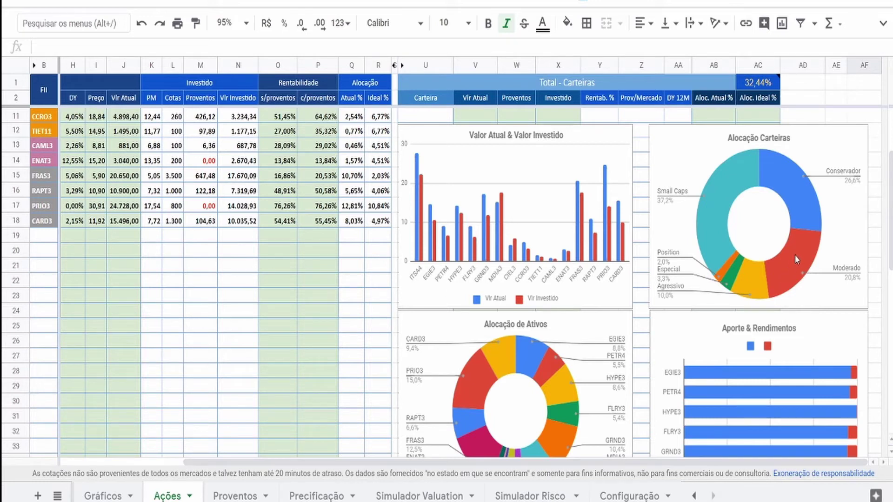
scroll(592, 306, "down", 2)
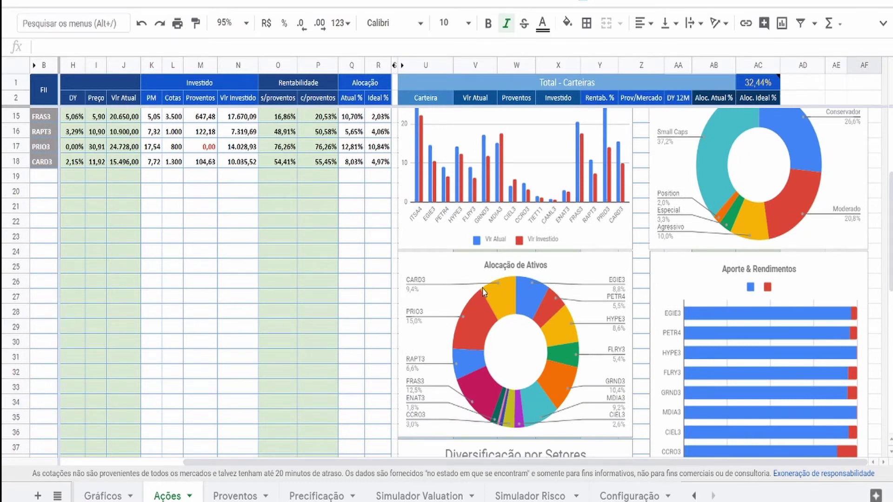
scroll(565, 332, "down", 6)
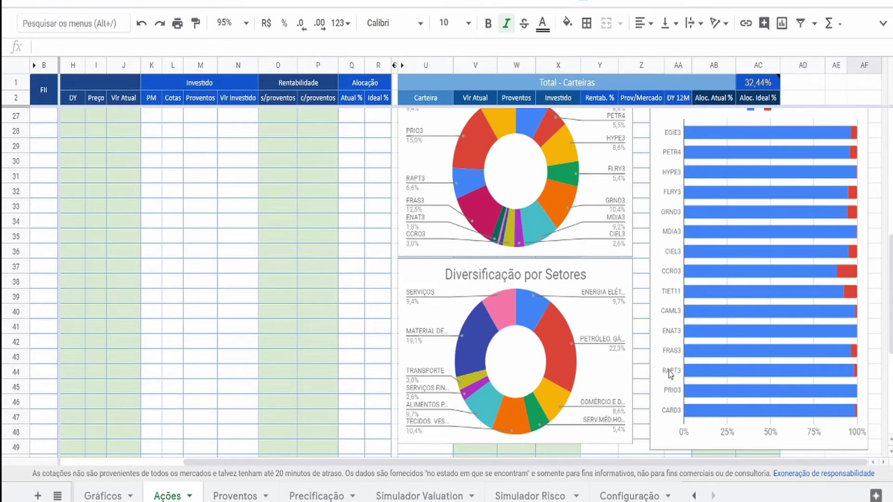
scroll(670, 373, "up", 1)
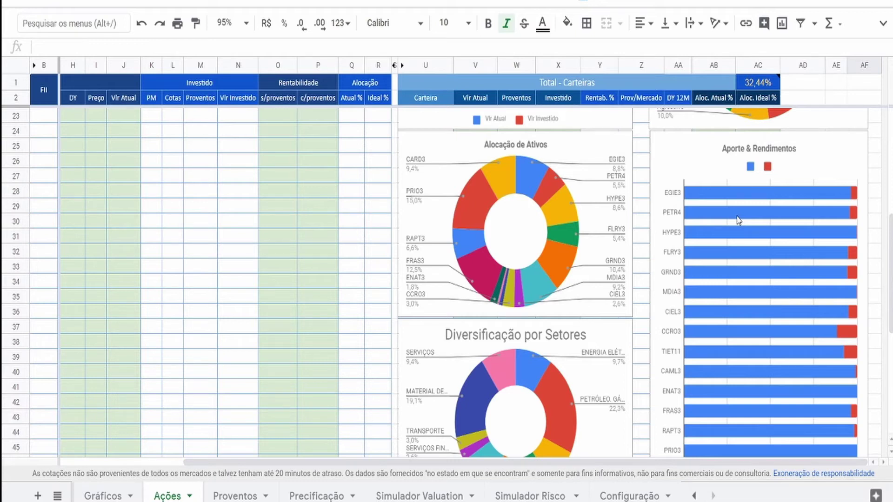
scroll(738, 220, "down", 2)
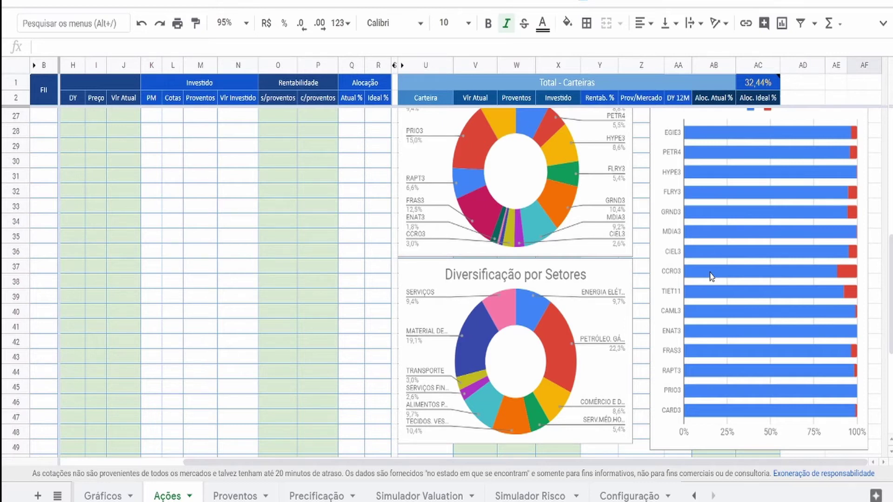
scroll(710, 276, "up", 2)
scroll(710, 276, "up", 8)
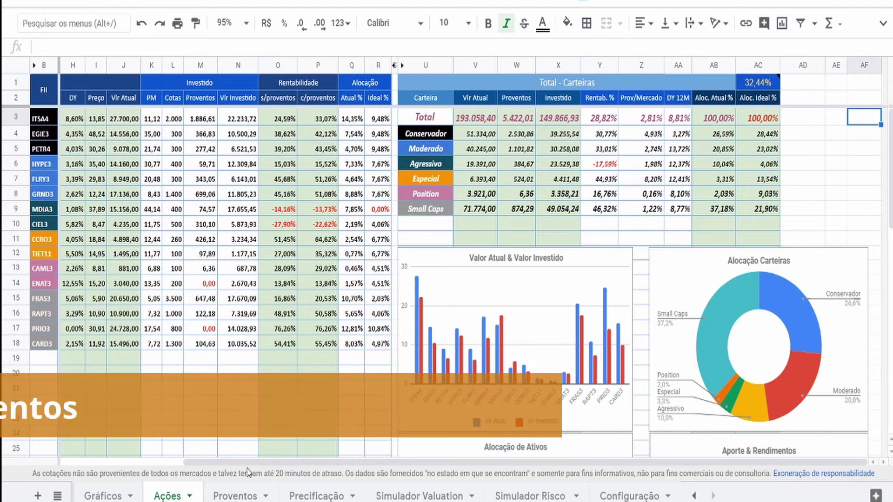
- Review the Proventos charts, and read the Graham Crescimento BR formula note on the Precificação sheet
left_click(241, 497)
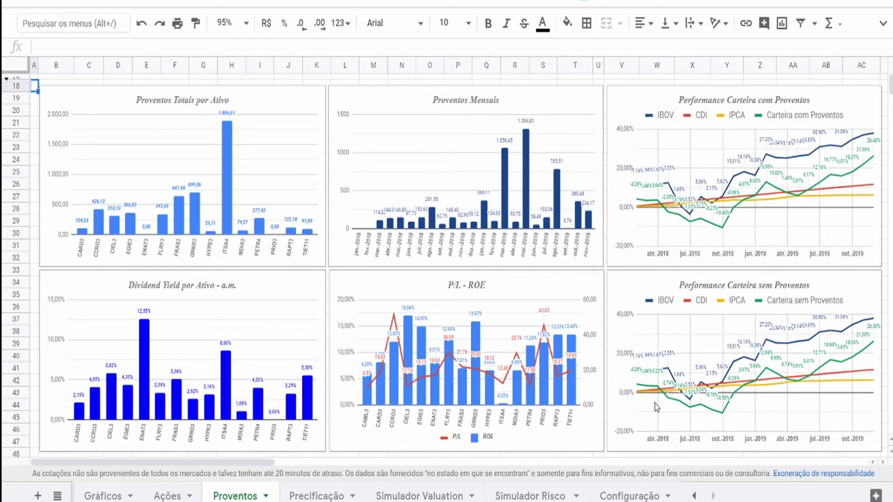
left_click(315, 496)
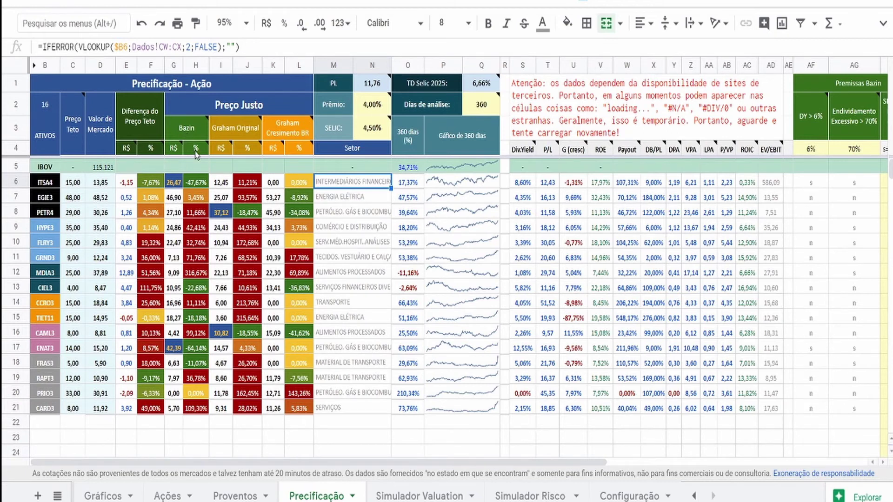
mouse_move(186, 137)
mouse_move(305, 137)
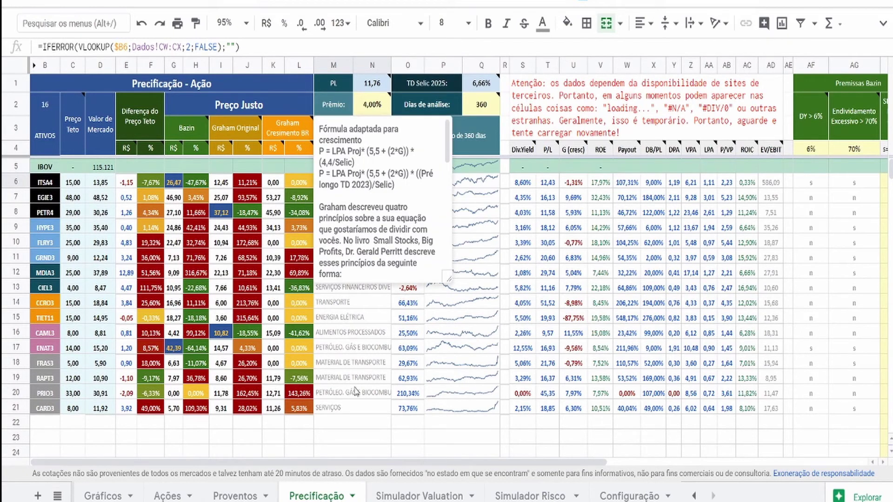
left_click(350, 423)
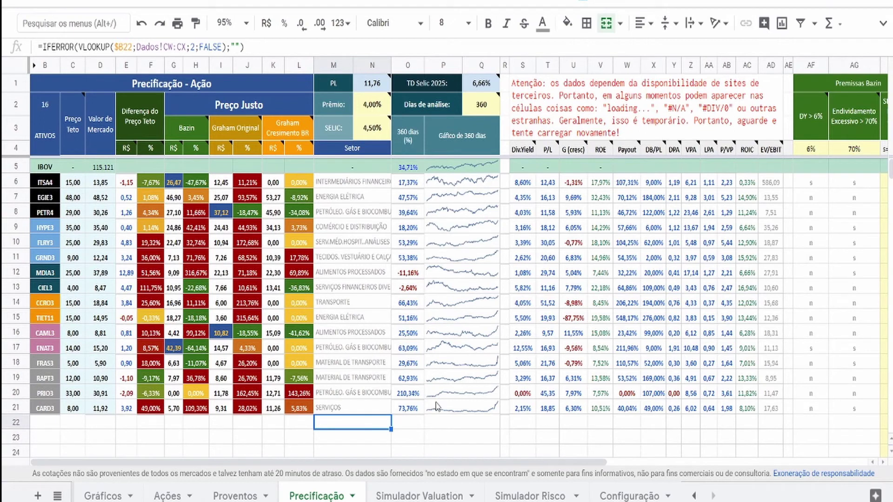
- Compare the Simulador Valuation sheet with Configuração, and select its contribution amount cell to read the note
left_click(425, 496)
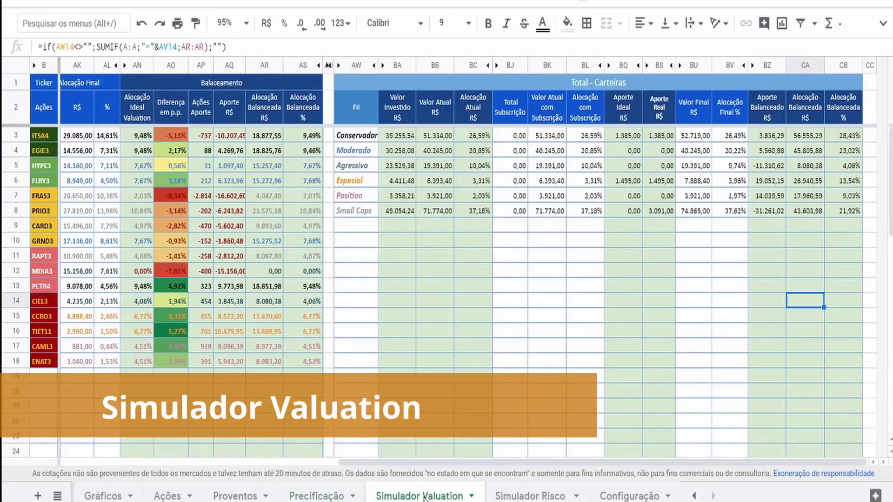
scroll(169, 307, "left", 10)
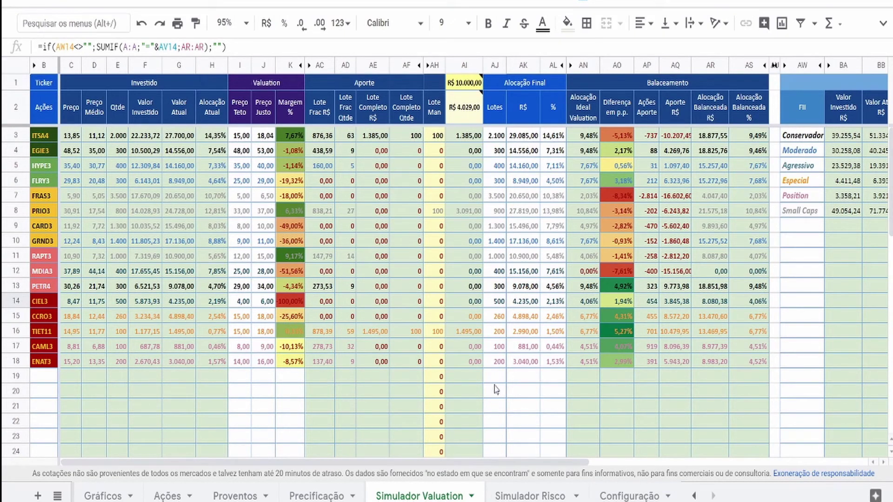
left_click(655, 498)
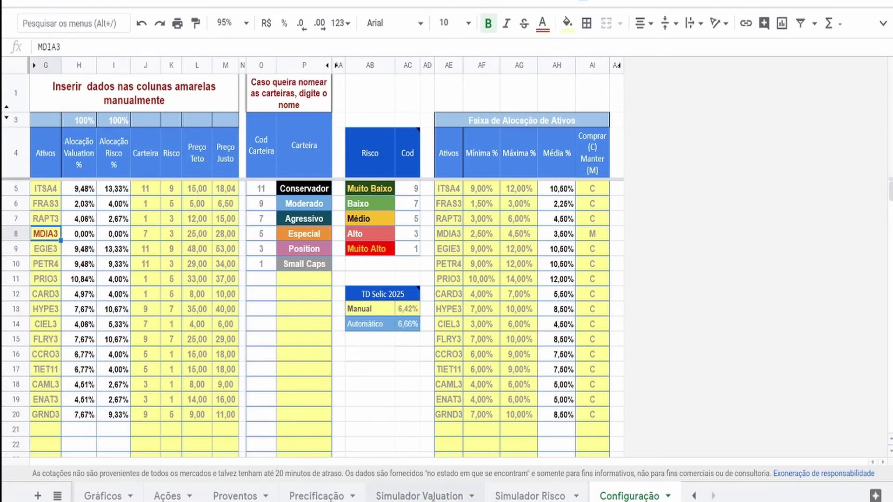
left_click(423, 496)
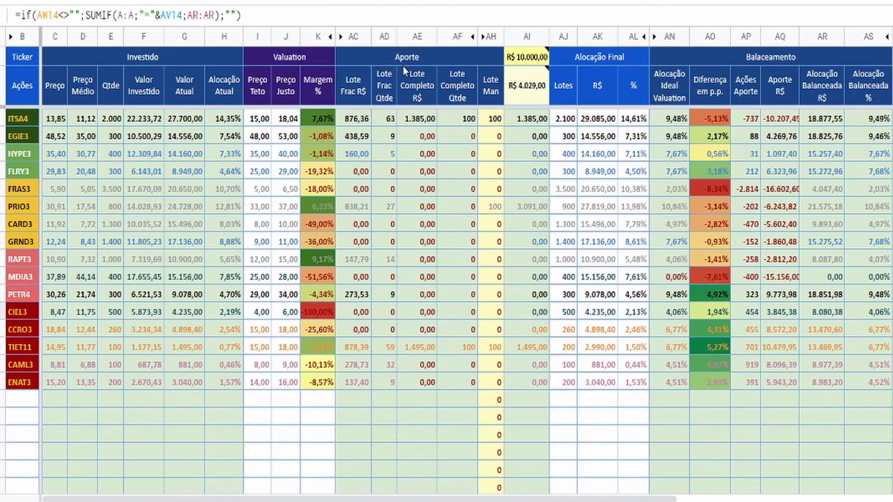
left_click(529, 60)
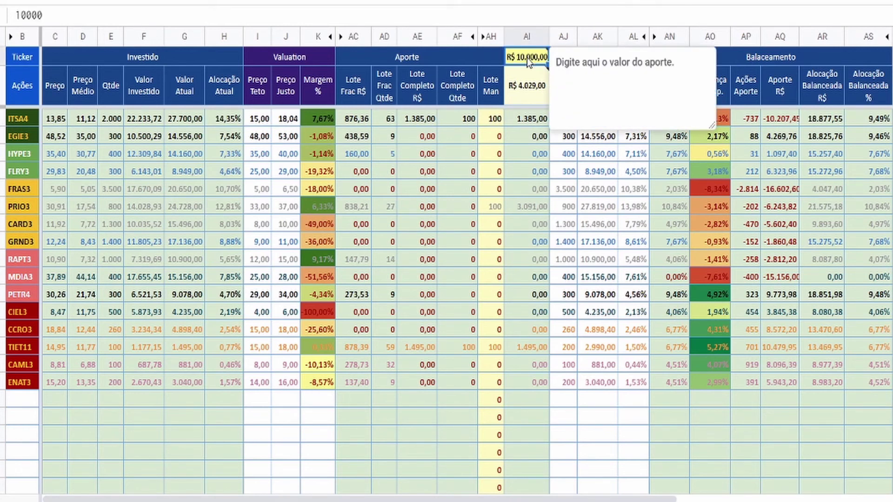
- Replace the contribution amount on the Simulador Valuation sheet with 20000
key("Delete")
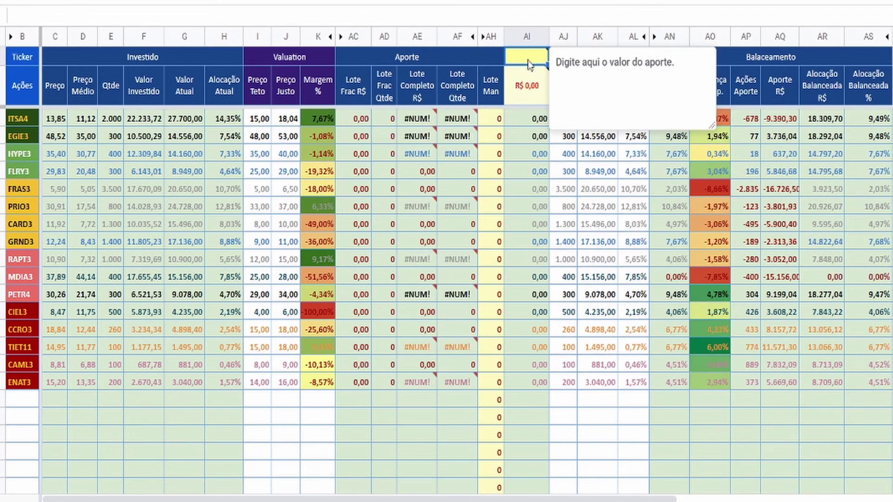
type("20000")
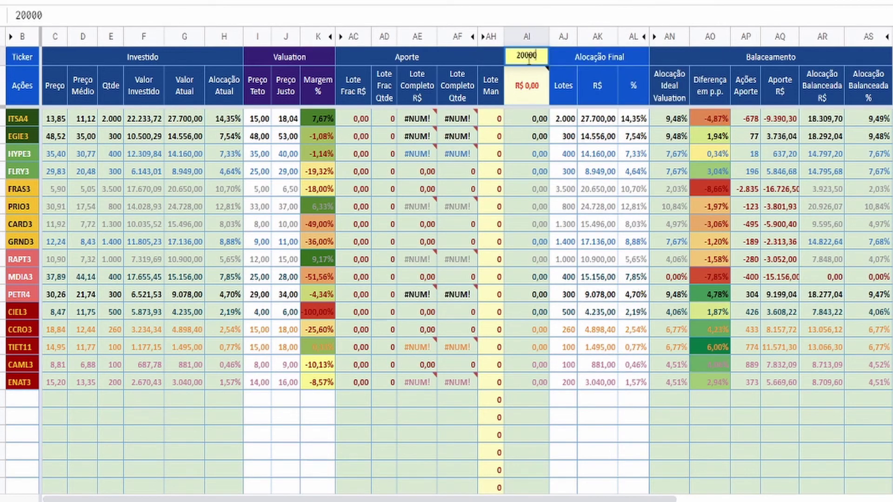
key("Return")
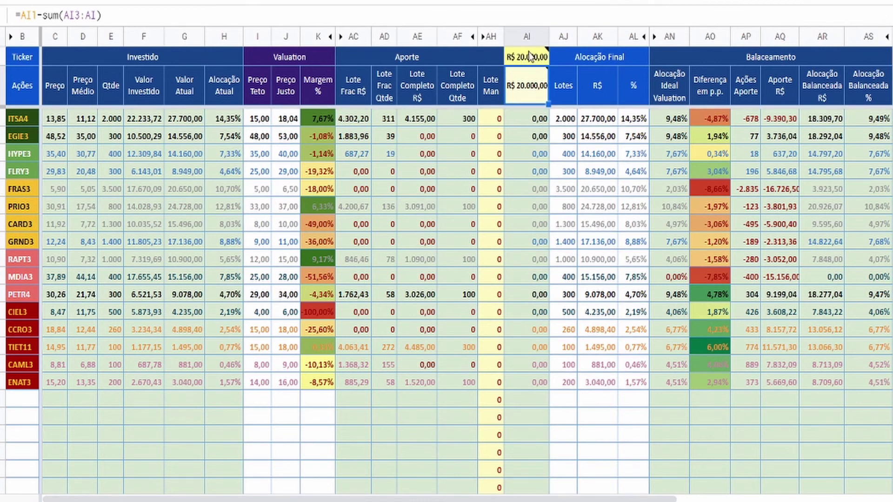
mouse_move(529, 64)
- Copy the Lote Completo Qtde quantities for ITSA4 through ENAT3 and paste them as values only into the Lote Man column
left_click_drag(359, 121, 358, 379)
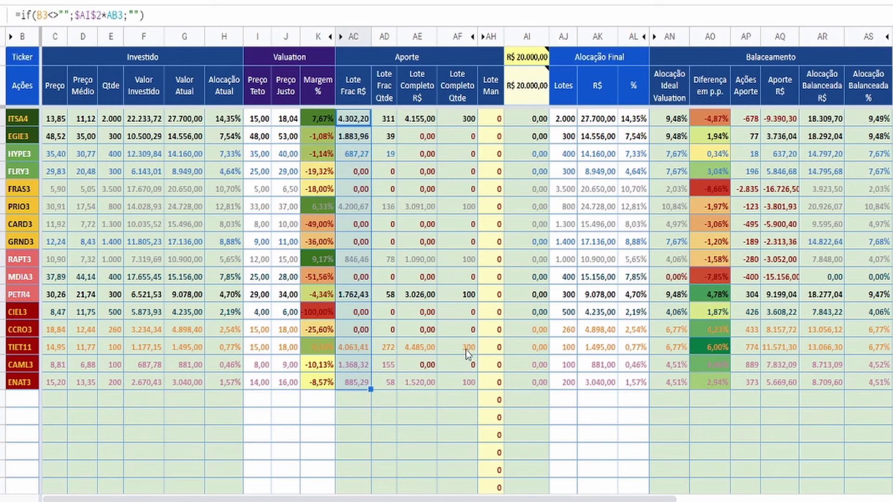
left_click_drag(471, 122, 470, 389)
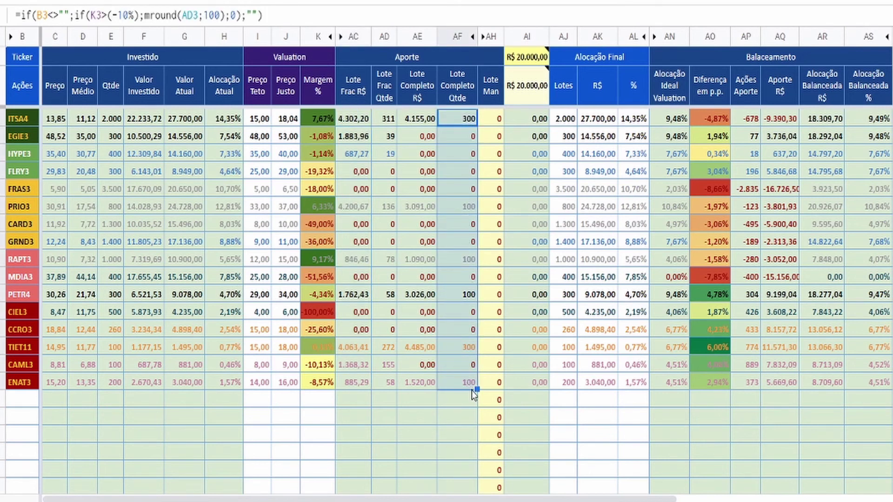
key("ctrl+c")
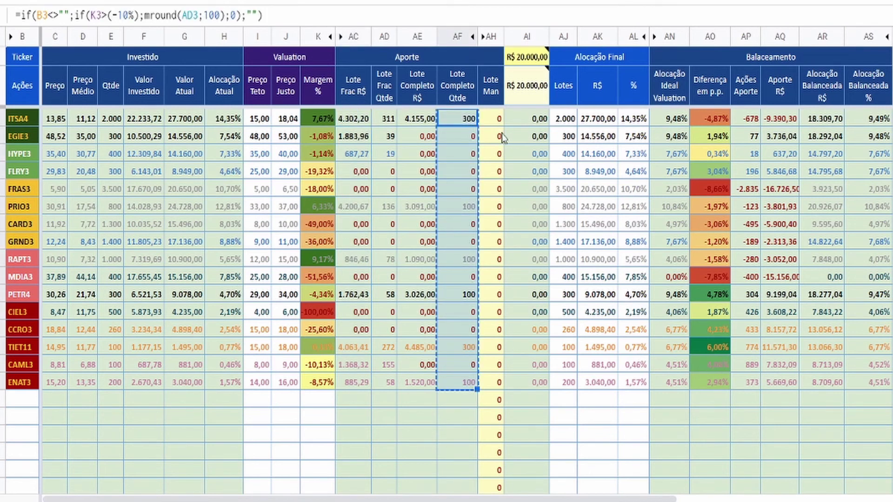
left_click(496, 120)
right_click(496, 124)
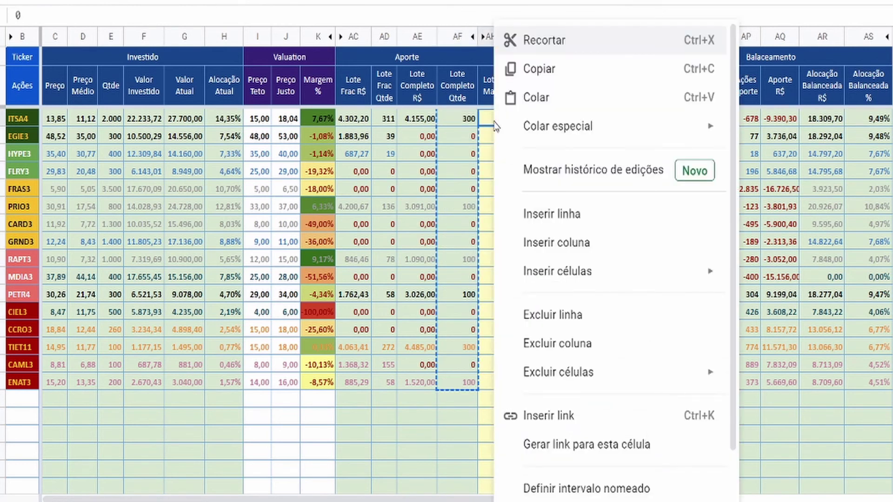
mouse_move(562, 128)
left_click(818, 140)
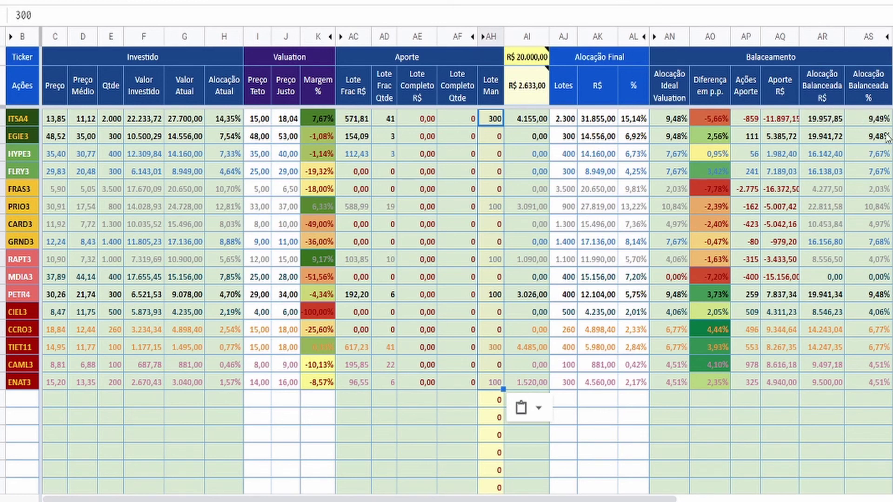
- Review the Balanceamento and Total - Carteiras sections, and check the asset allocations on Configuração before returning to Simulador Valuation
scroll(450, 208, "right", 10)
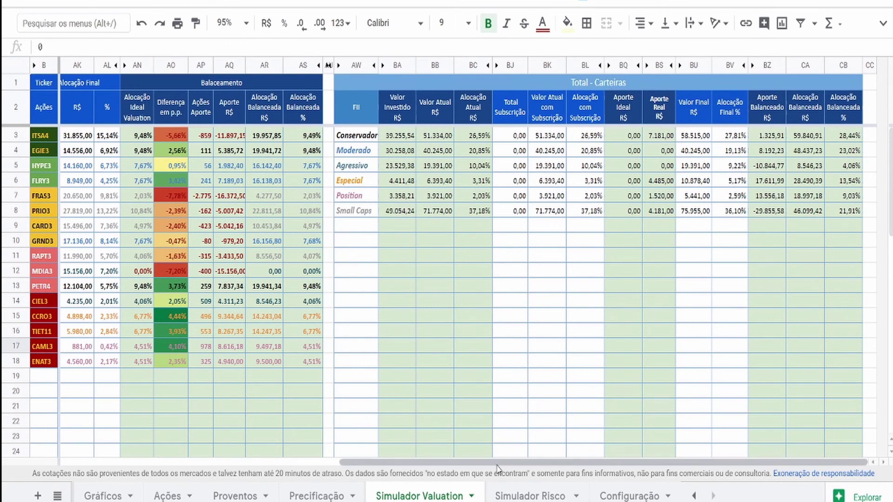
left_click_drag(498, 462, 158, 454)
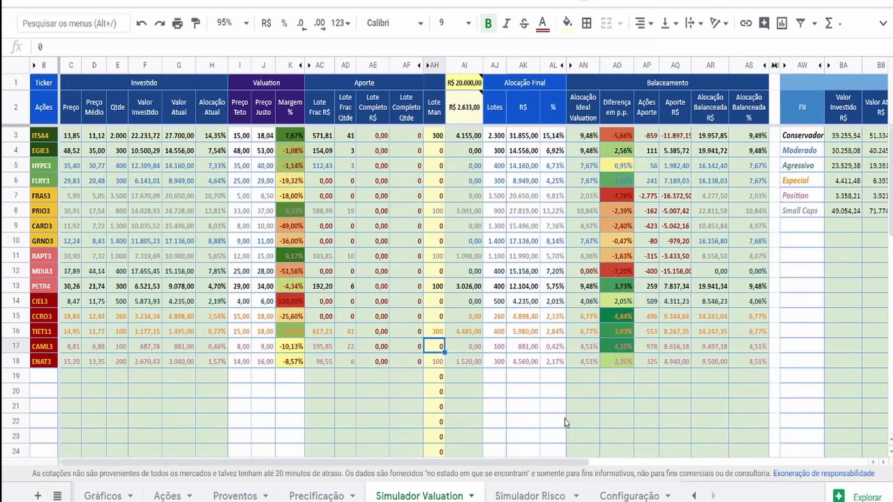
left_click(630, 496)
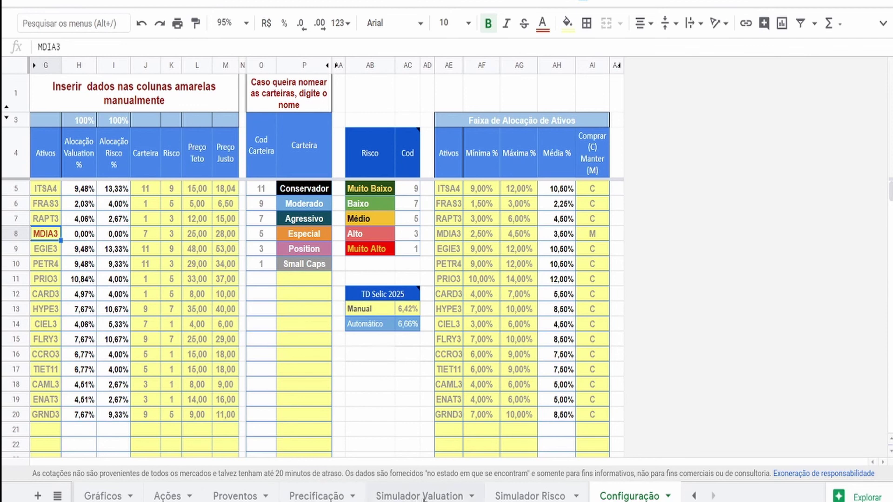
left_click(451, 495)
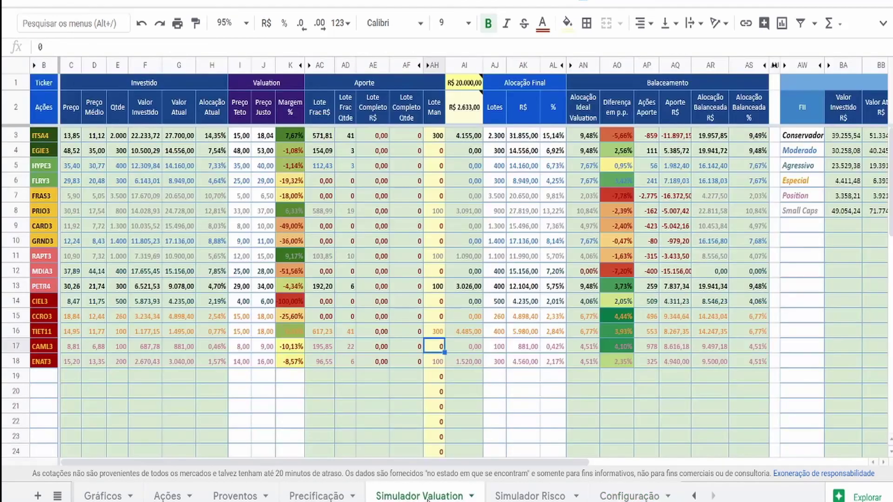
- Compare the contribution and balancing columns on the Simulador Risco sheet with those on Simulador Valuation
left_click(533, 496)
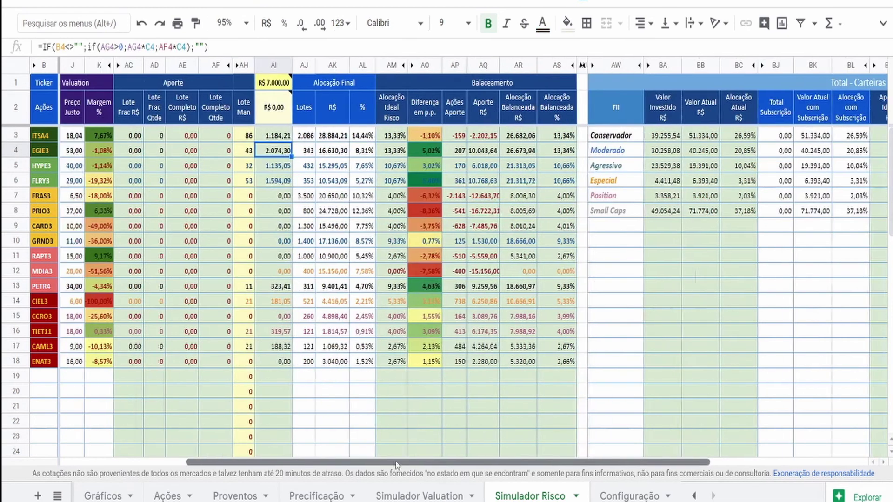
scroll(339, 454, "left", 2)
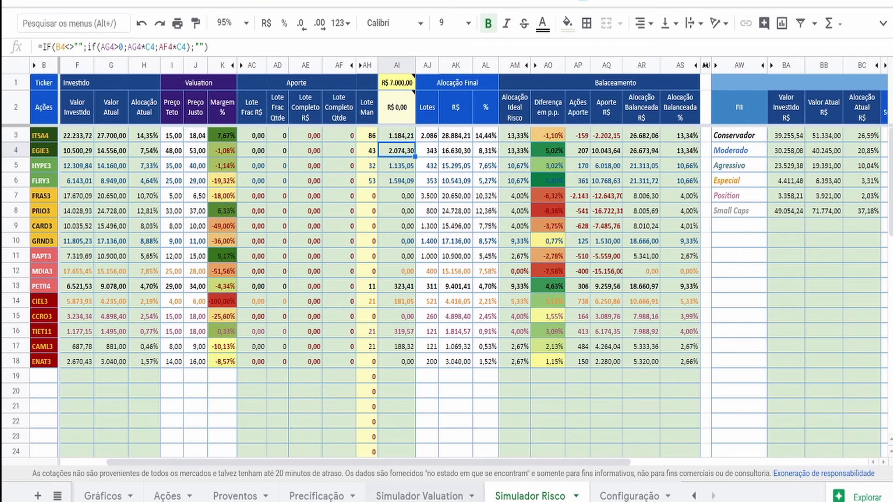
left_click(444, 497)
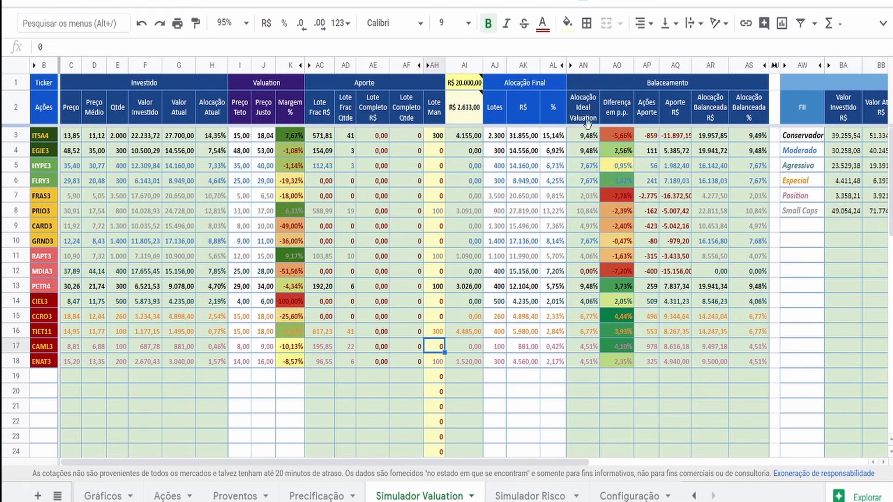